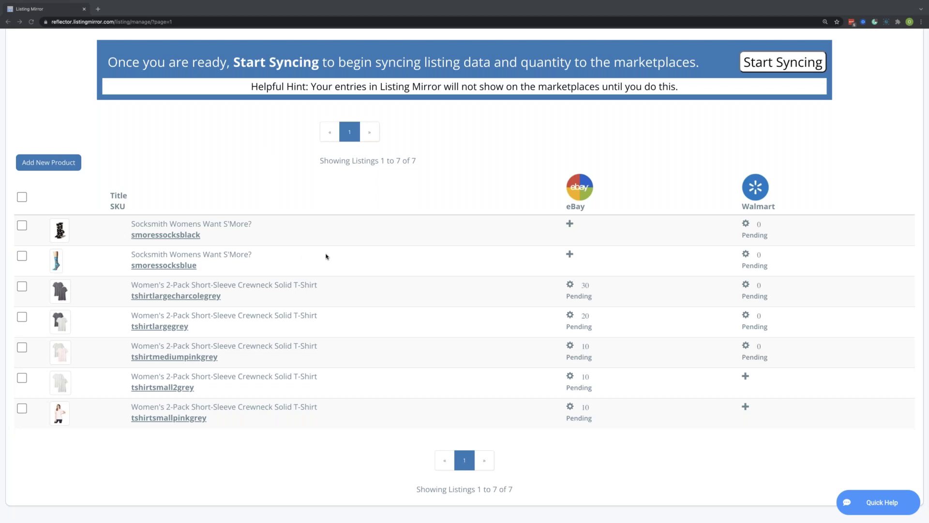
- Open the smoressocksblack listing and switch to its smoressocksblue variant
left_click(256, 237)
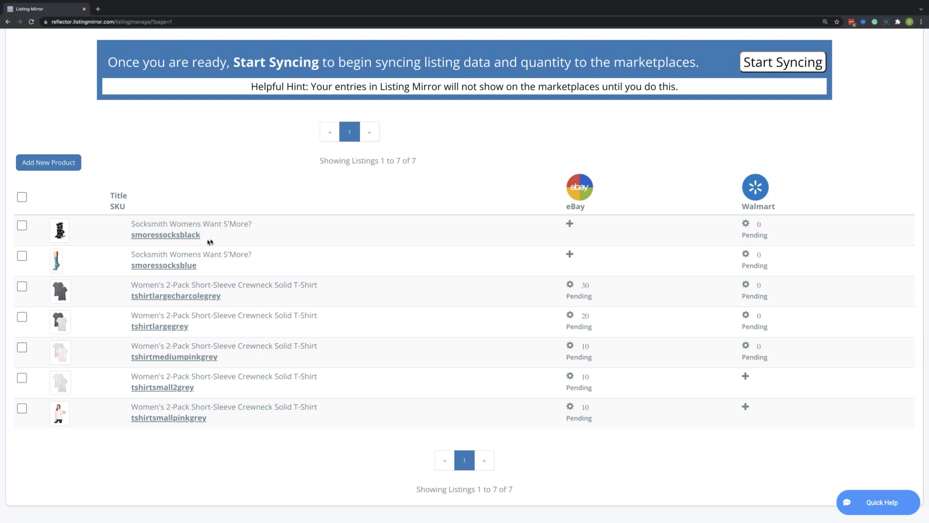
left_click(165, 235)
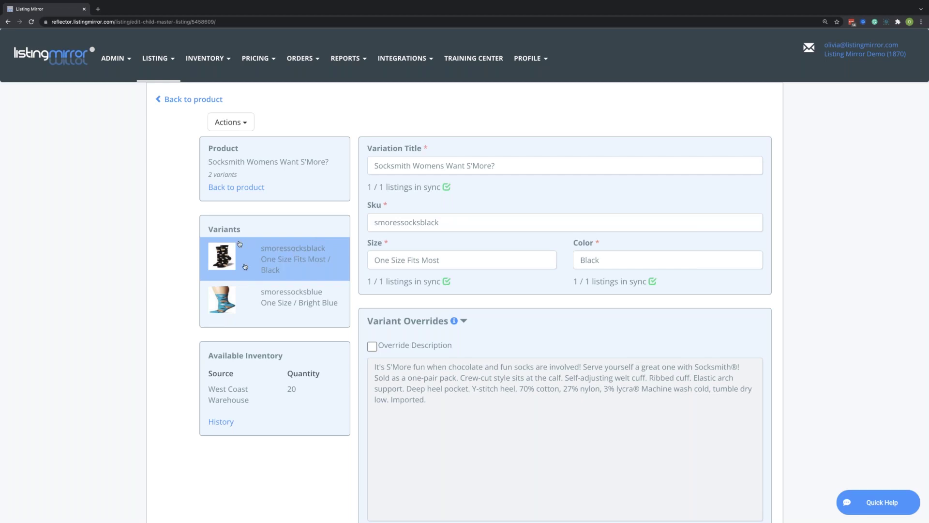
left_click(327, 296)
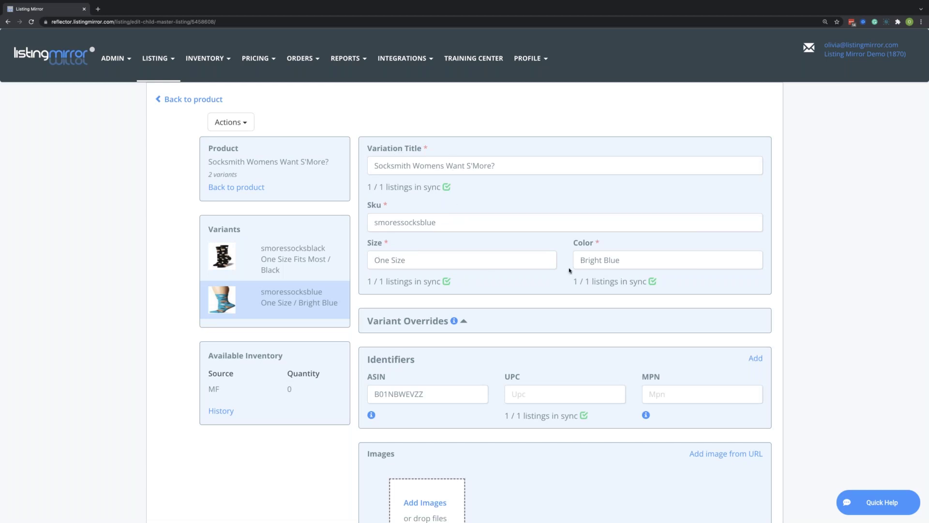
- Expand the Variant Overrides of smoressocksblue and review its description, bullets, dimensions, identifiers, images and price
scroll(570, 270, "down", 3)
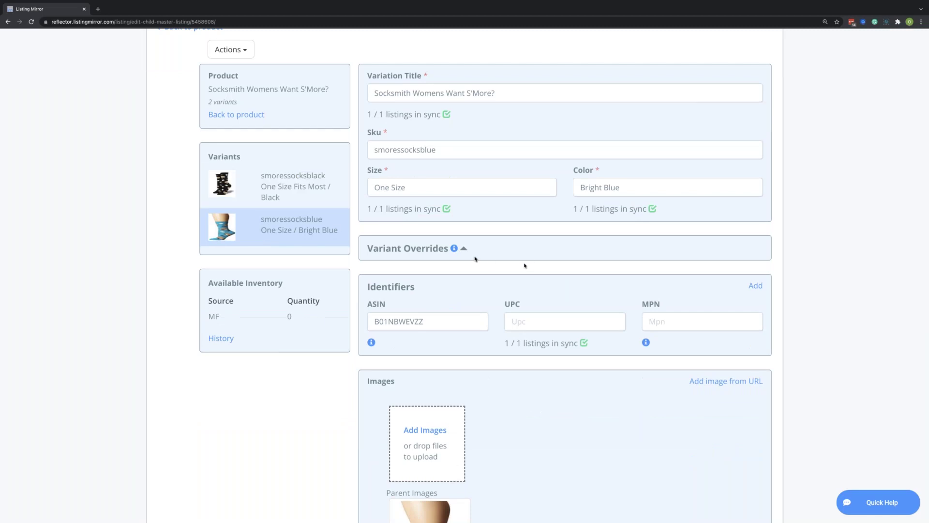
left_click(464, 249)
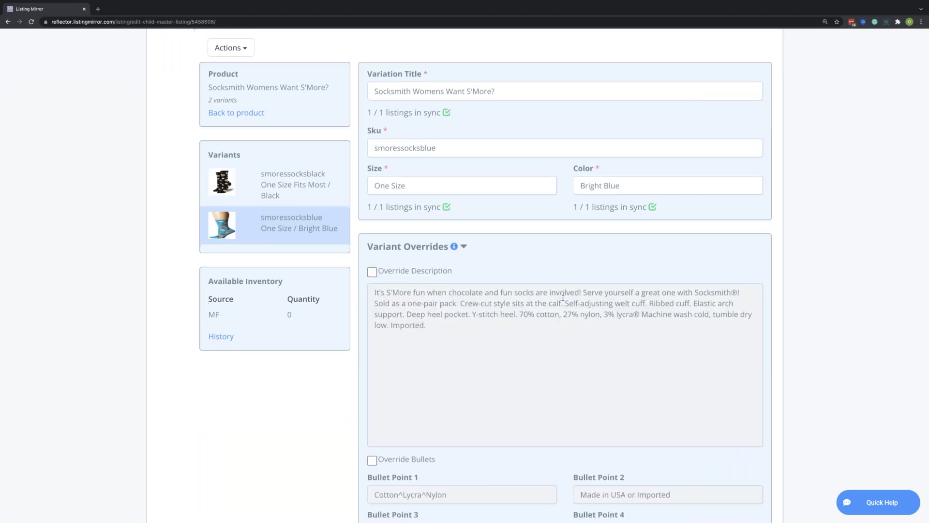
scroll(563, 298, "down", 8)
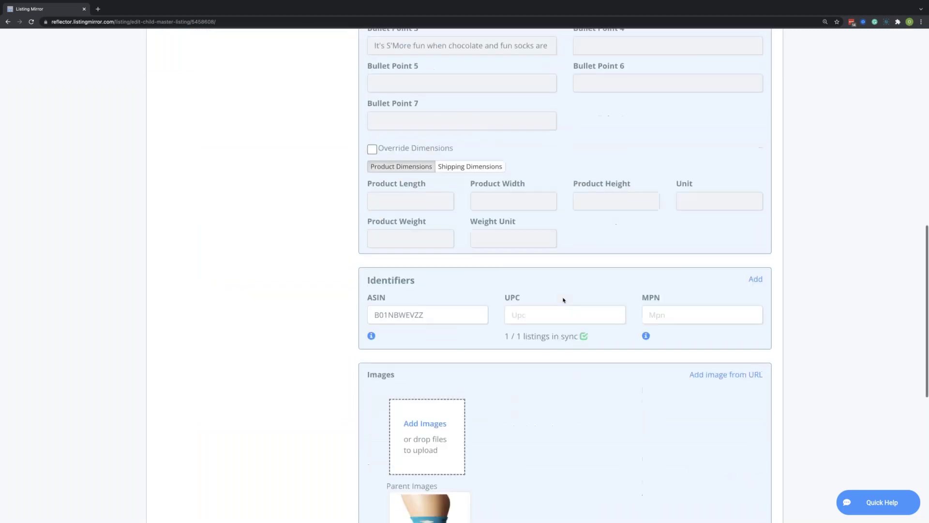
scroll(562, 300, "down", 6)
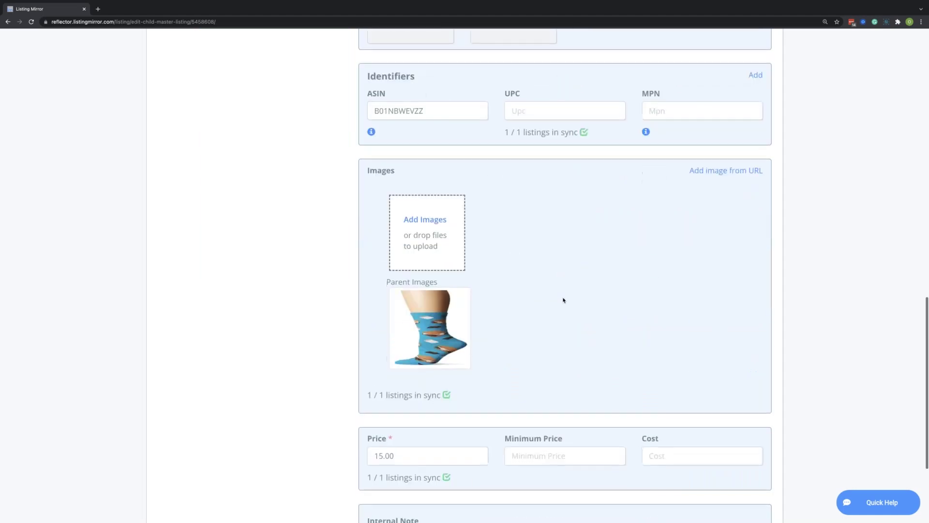
scroll(563, 300, "down", 3)
scroll(563, 297, "up", 2)
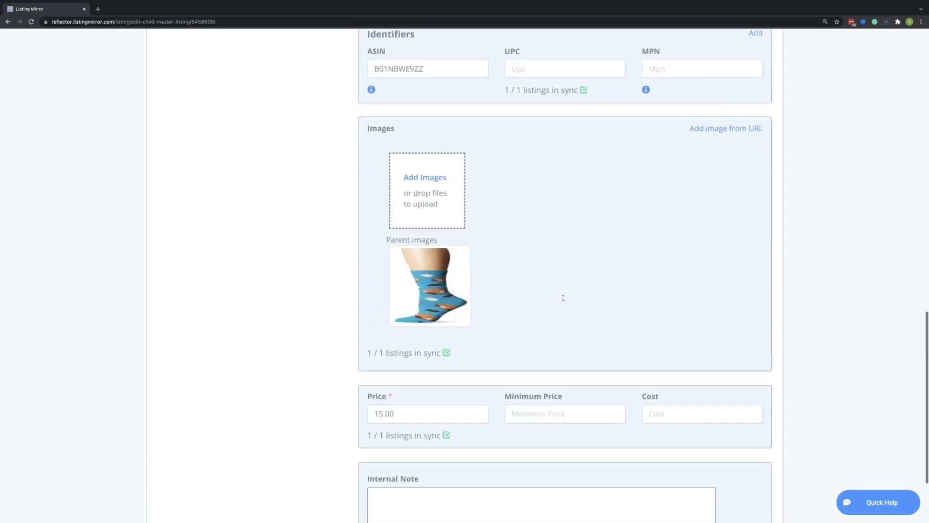
scroll(563, 298, "up", 15)
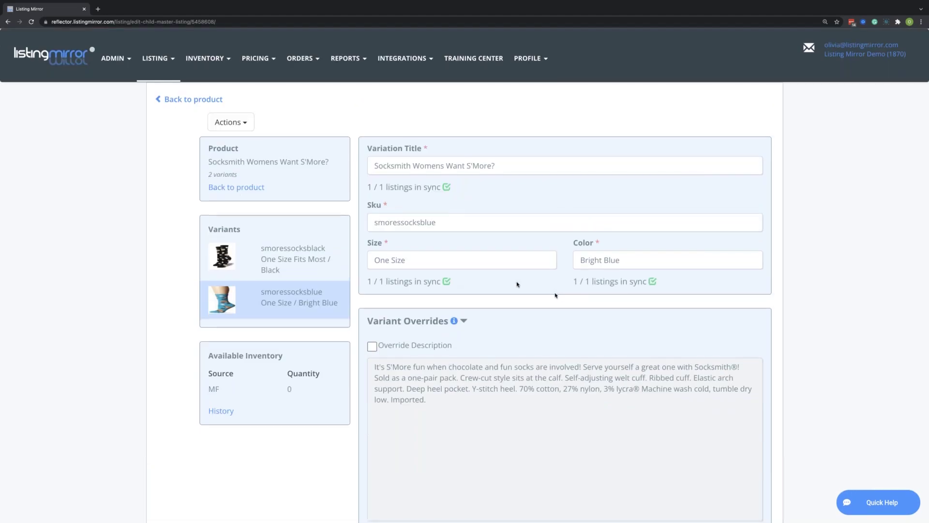
- Return to the parent sock product and examine its title, description, bullet points, category, images, dimensions and variations
left_click(204, 101)
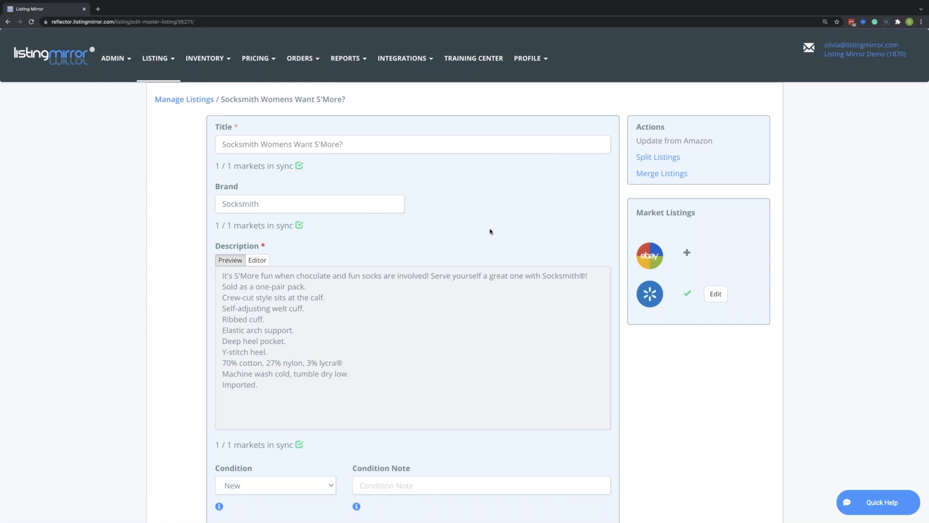
scroll(520, 237, "down", 2)
scroll(520, 237, "up", 1)
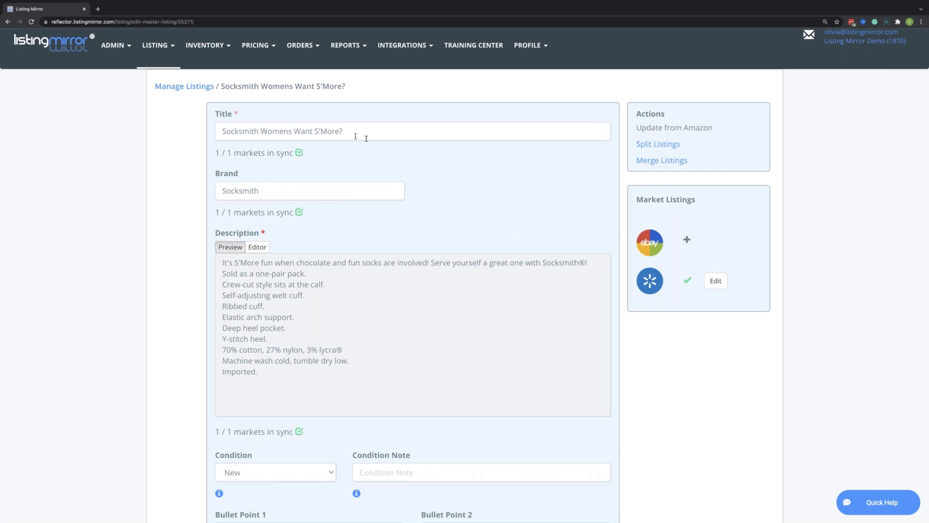
scroll(459, 243, "down", 1)
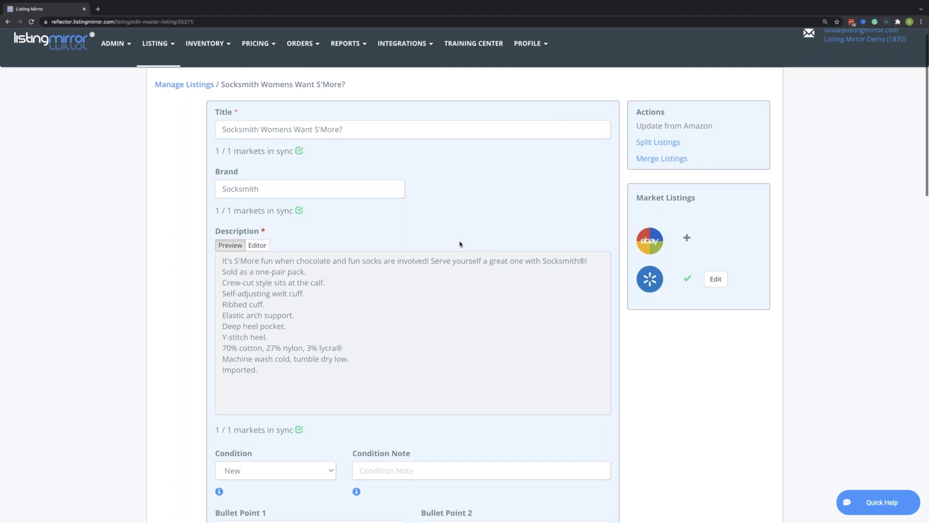
scroll(460, 243, "down", 8)
scroll(460, 266, "down", 5)
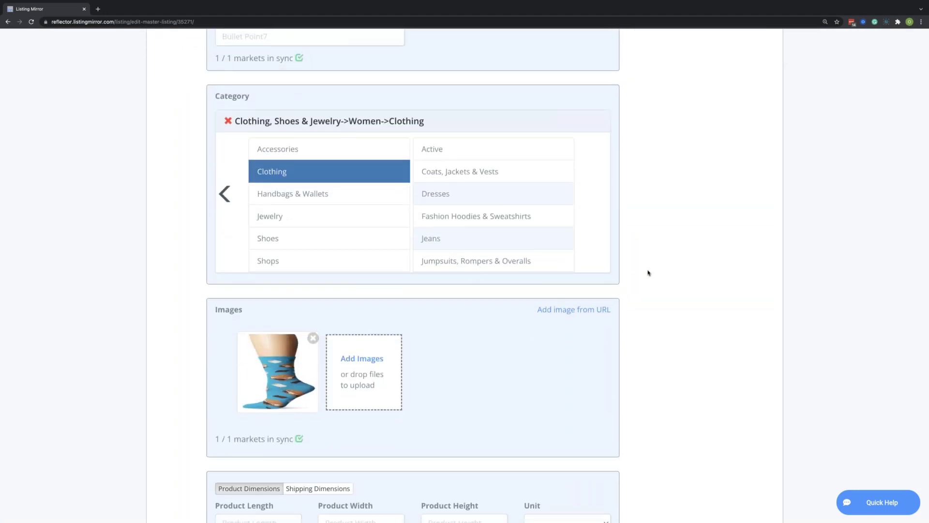
scroll(647, 286, "down", 2)
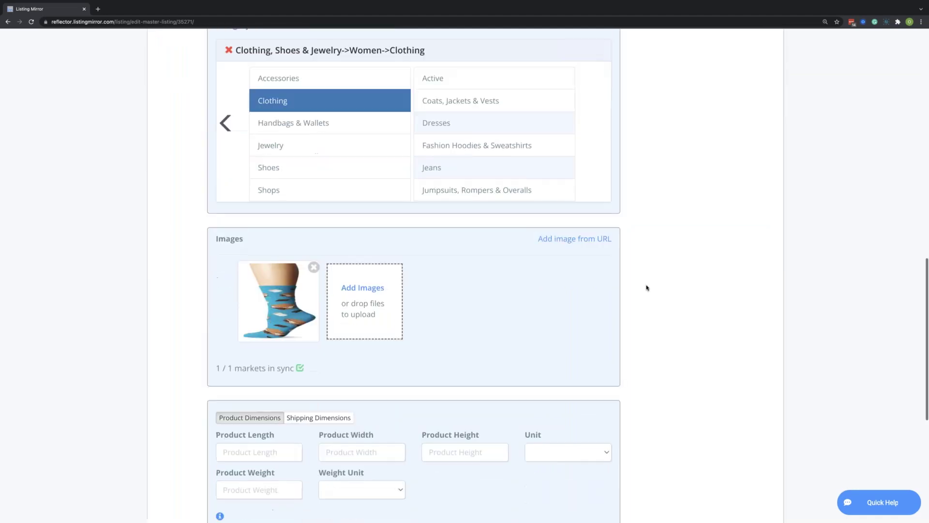
scroll(647, 288, "down", 4)
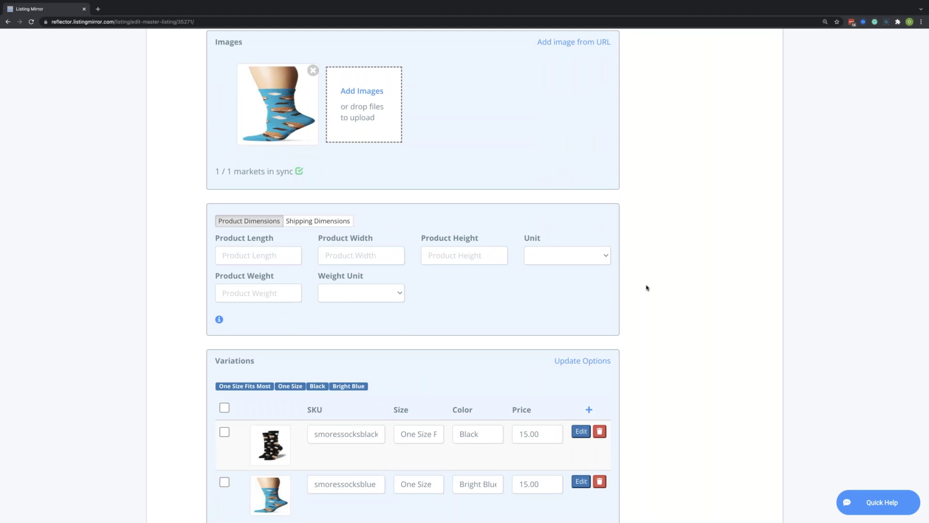
scroll(646, 287, "down", 1)
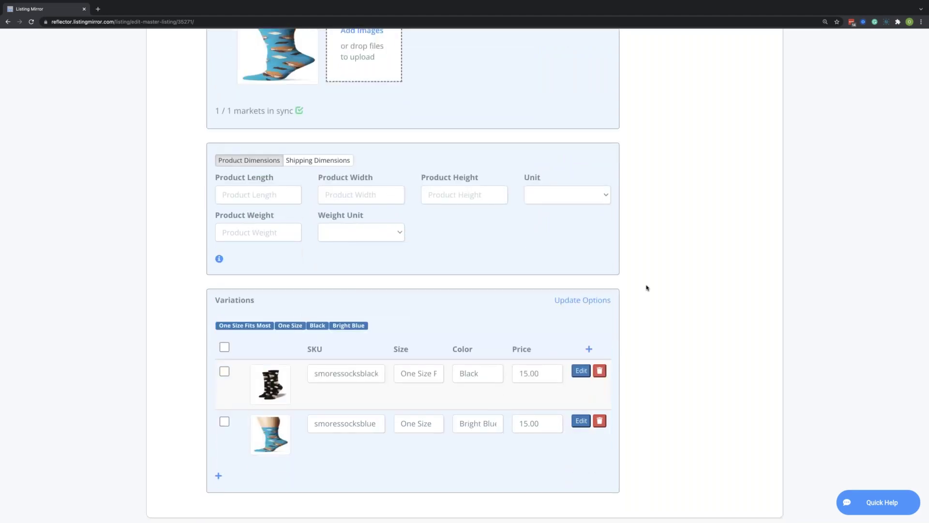
scroll(647, 287, "up", 8)
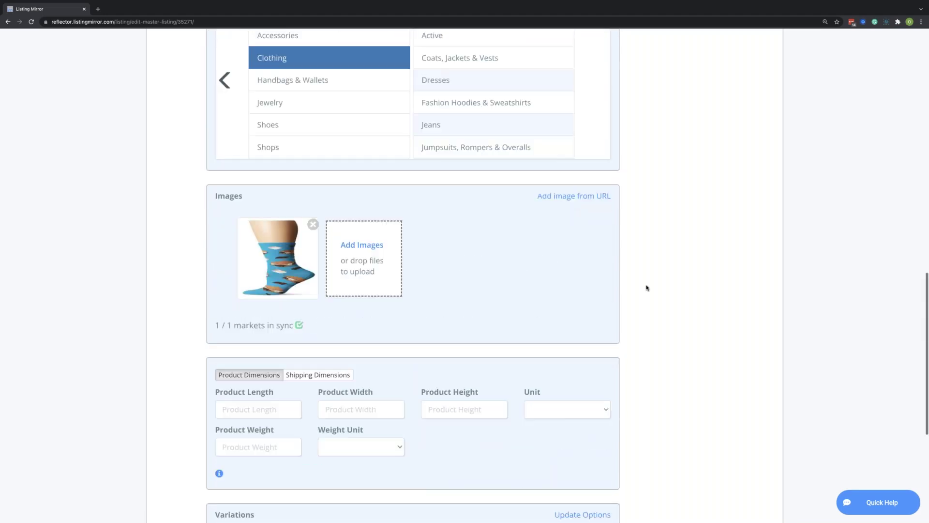
scroll(647, 287, "up", 4)
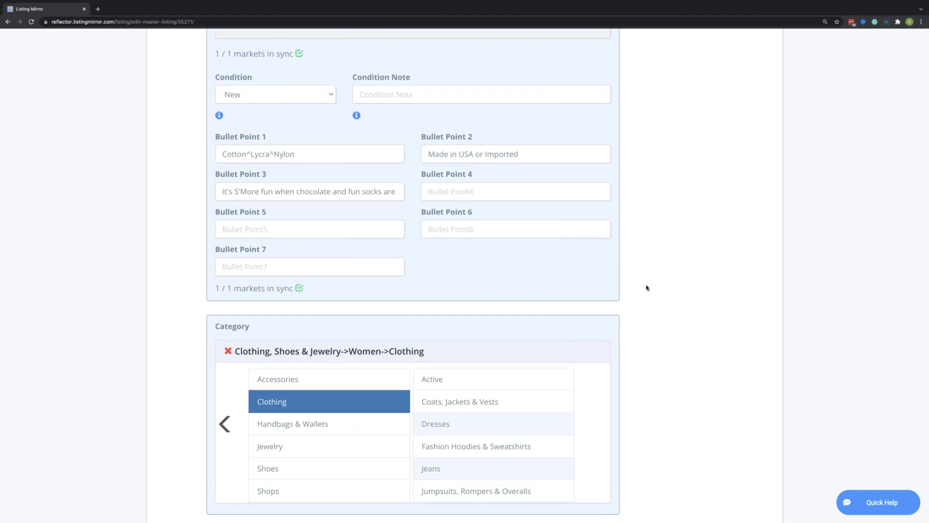
scroll(647, 288, "up", 8)
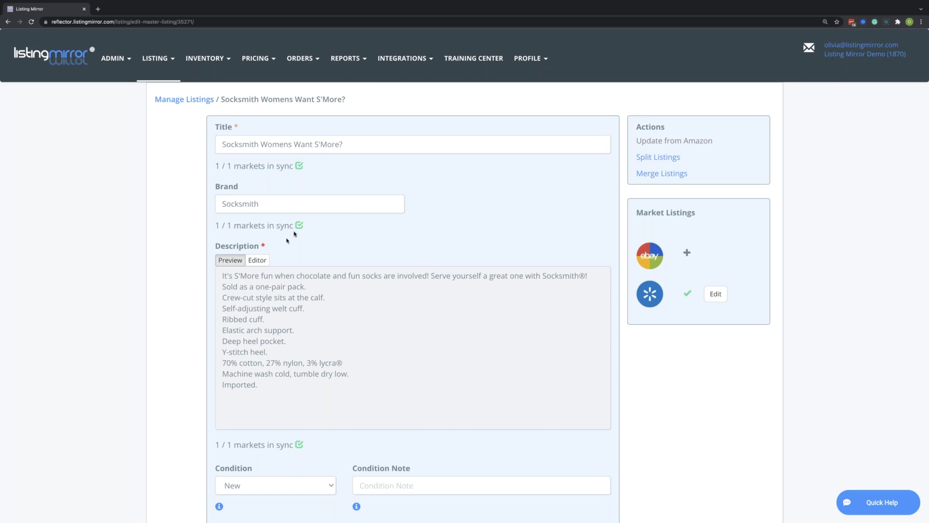
- Review the market sync indicators on the sock product's fields, including the per-marketplace sync status of its Title
scroll(304, 249, "down", 2)
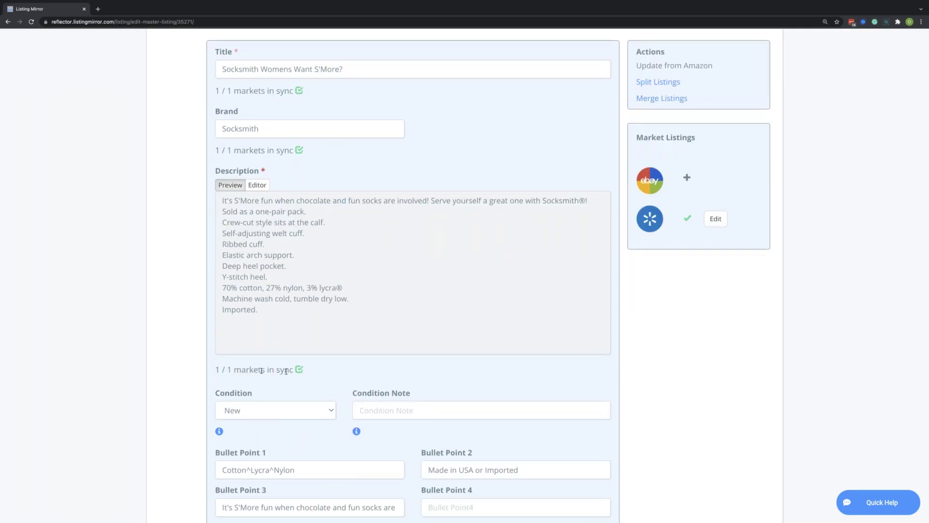
scroll(309, 368, "up", 2)
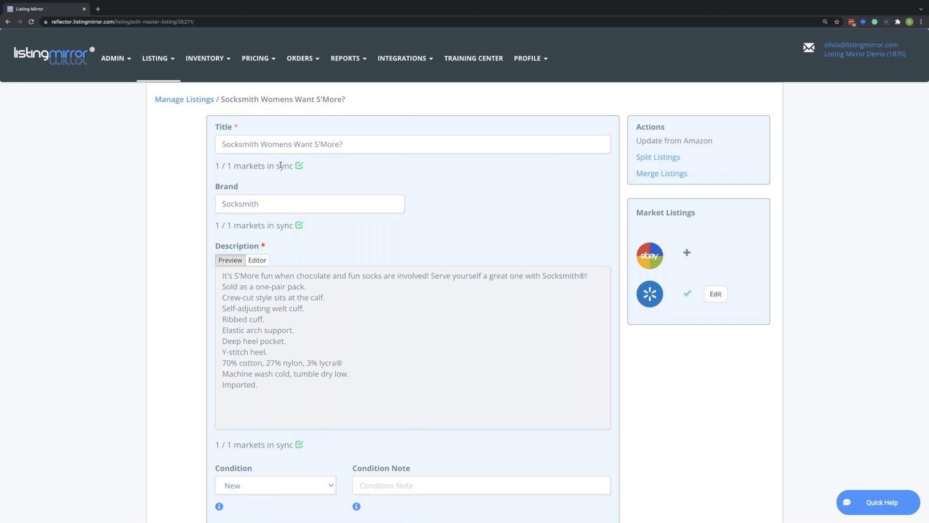
left_click(370, 144)
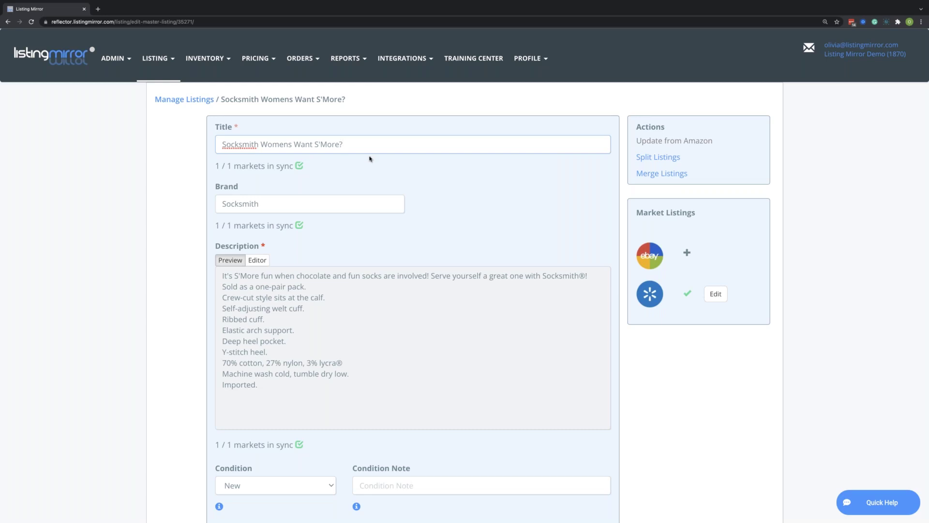
left_click(454, 184)
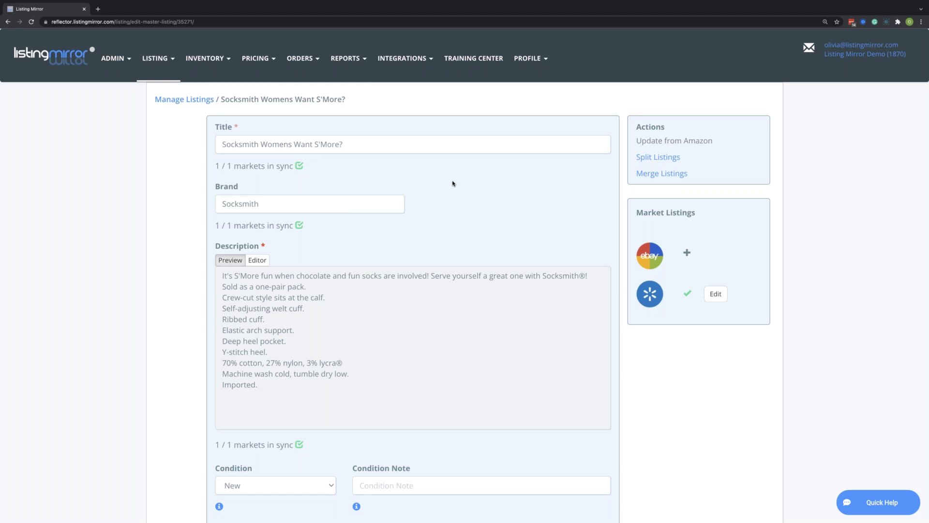
scroll(453, 184, "down", 3)
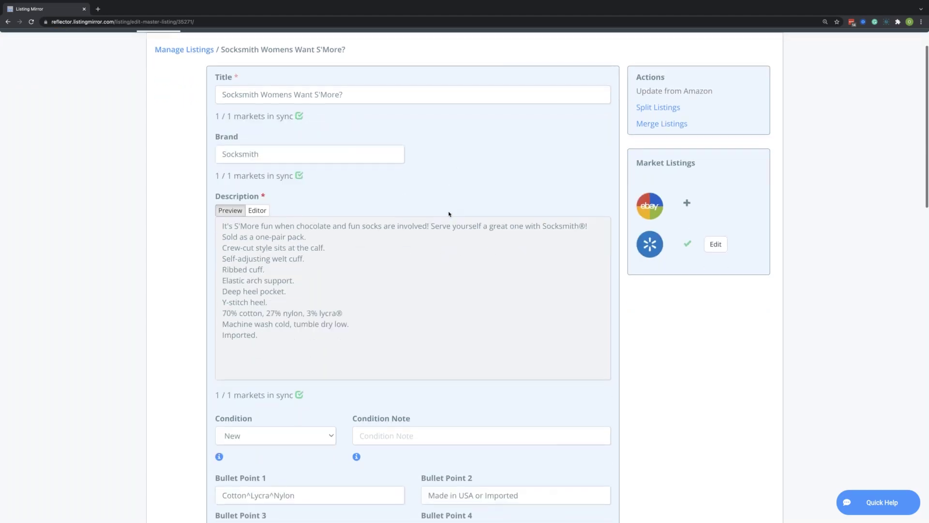
scroll(447, 220, "down", 8)
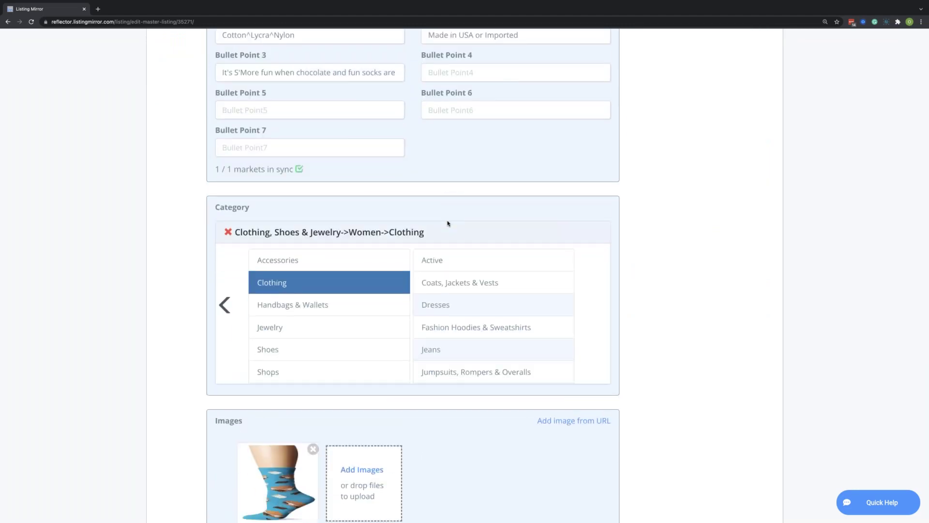
scroll(447, 223, "up", 10)
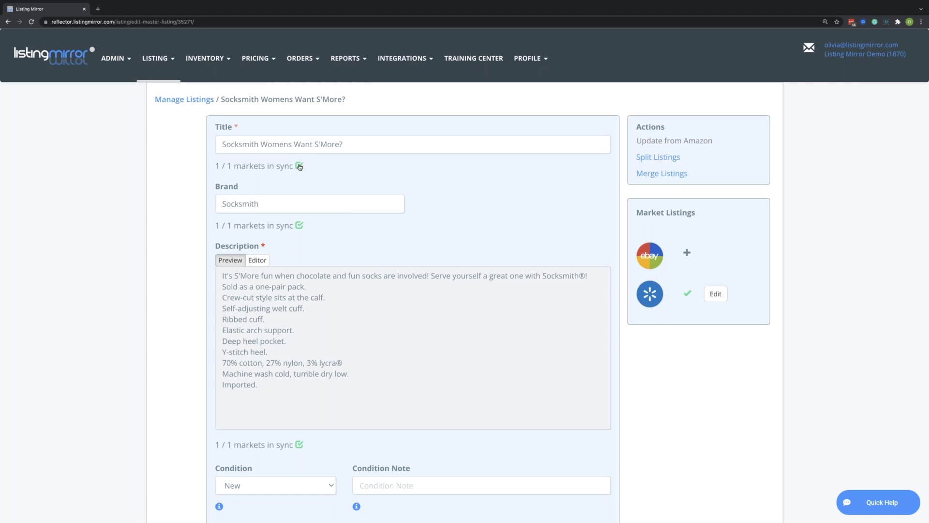
left_click(299, 166)
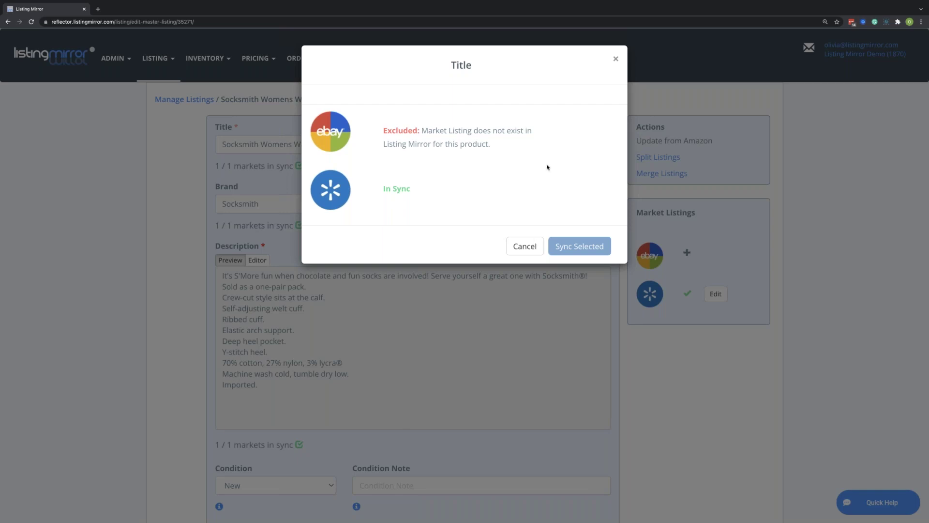
left_click(528, 250)
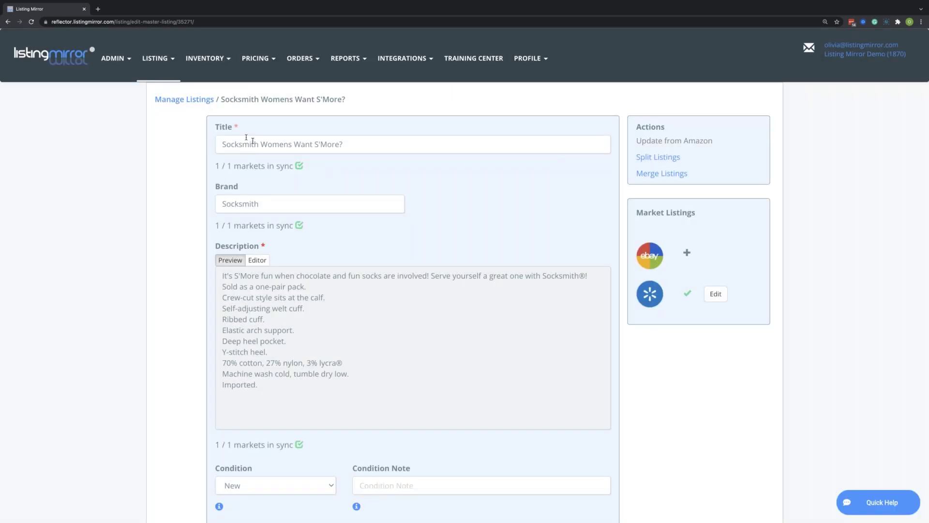
- Return to Manage Listings and open the parent product of the tshirtlargecharcolegrey variant
left_click(184, 100)
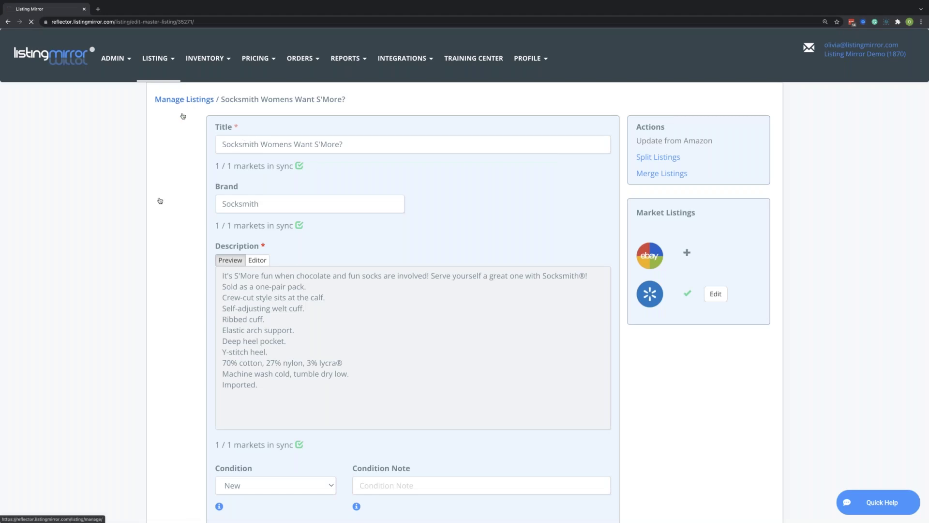
scroll(209, 259, "down", 3)
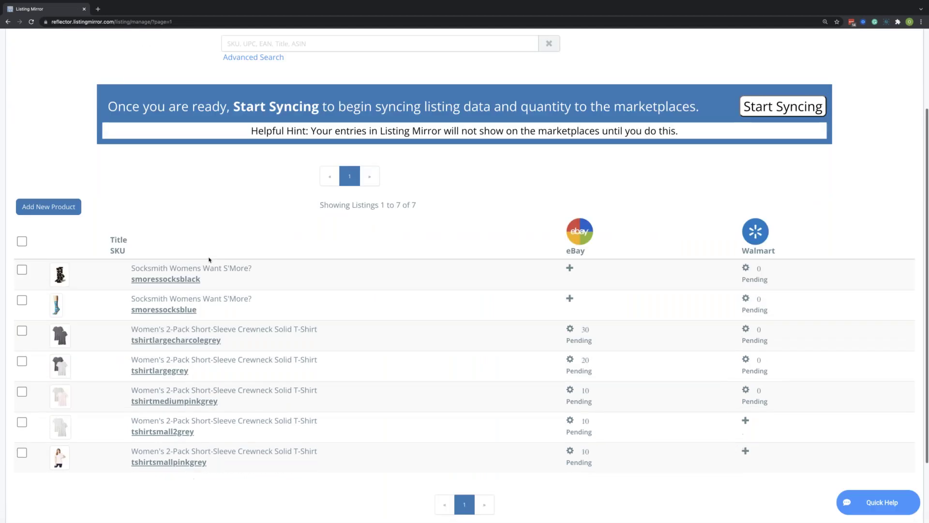
left_click(180, 320)
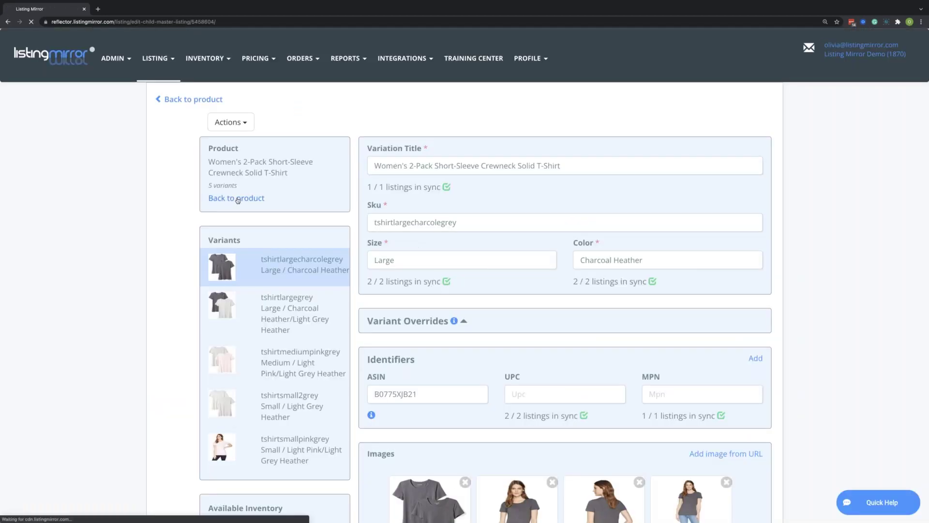
left_click(238, 198)
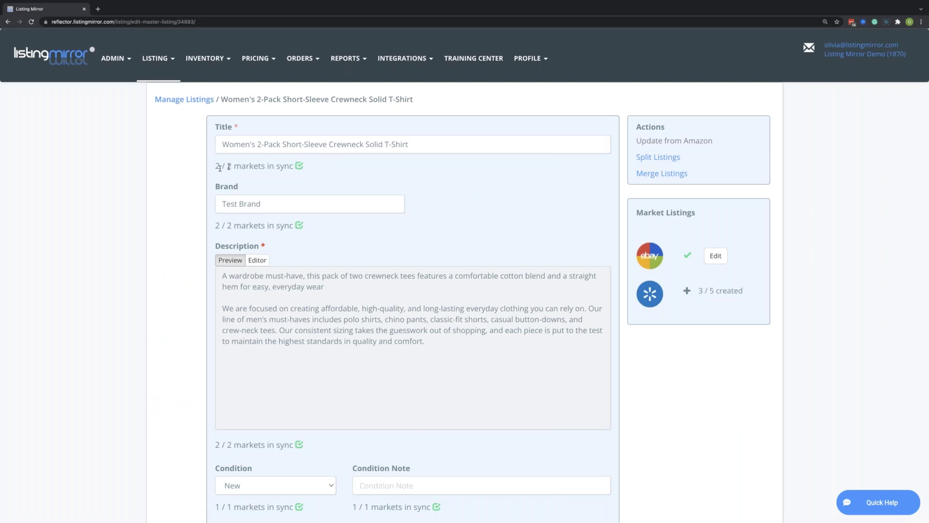
- Check the T-shirt Title's per-marketplace sync status and open the product's eBay listing for editing
left_click(299, 167)
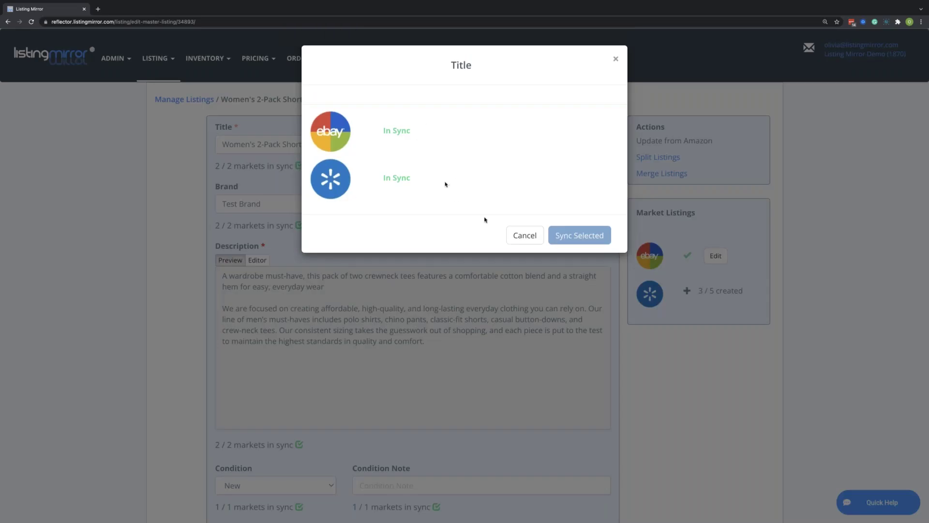
left_click(524, 236)
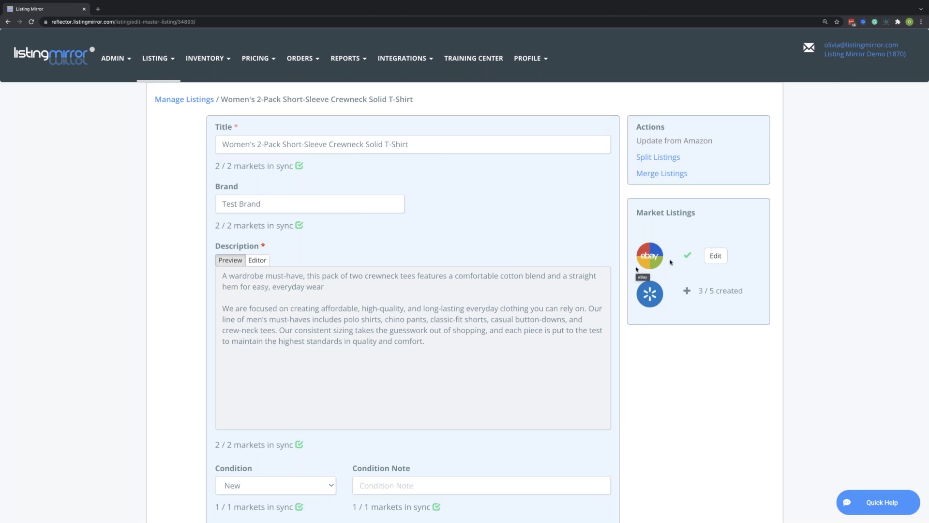
left_click(716, 256)
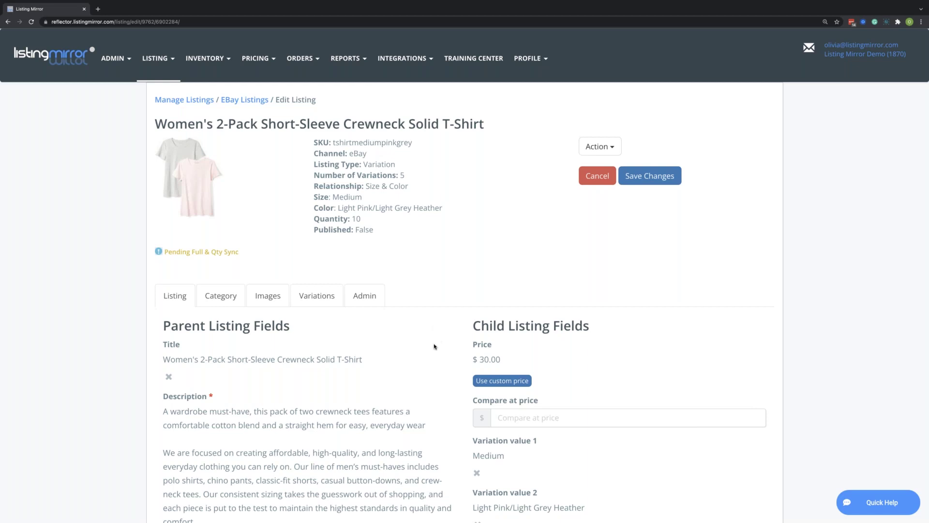
scroll(431, 347, "down", 1)
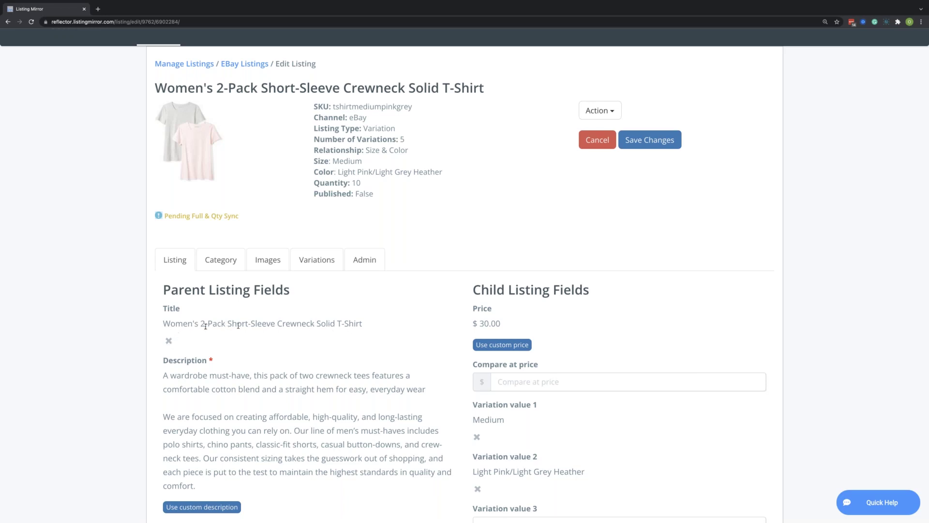
left_click(169, 342)
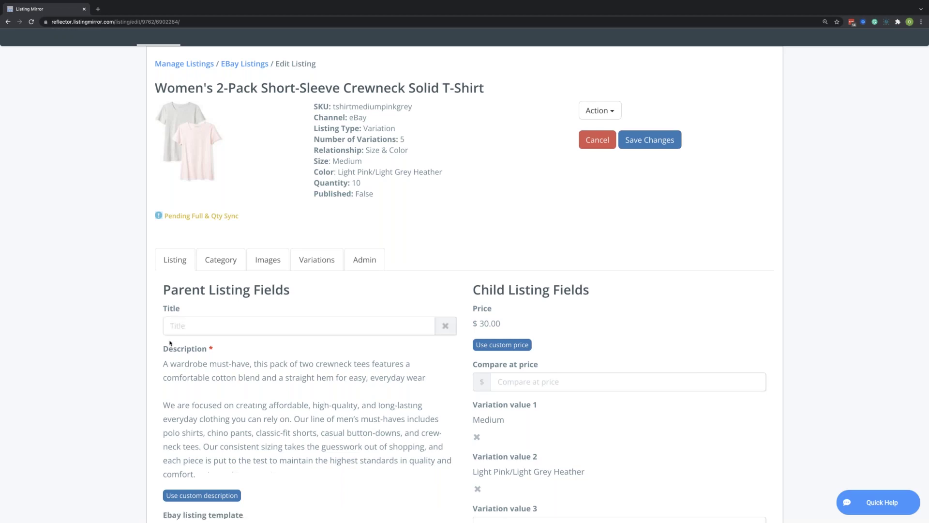
left_click(220, 328)
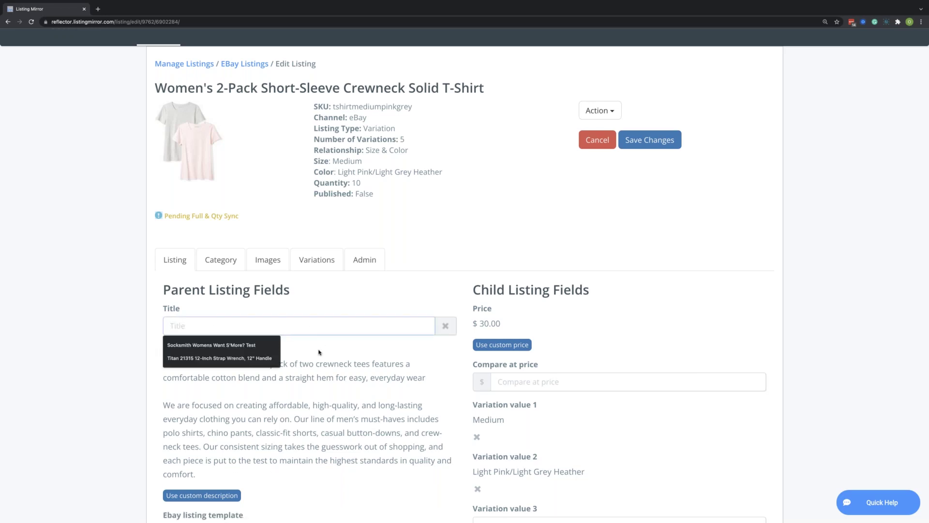
left_click(332, 300)
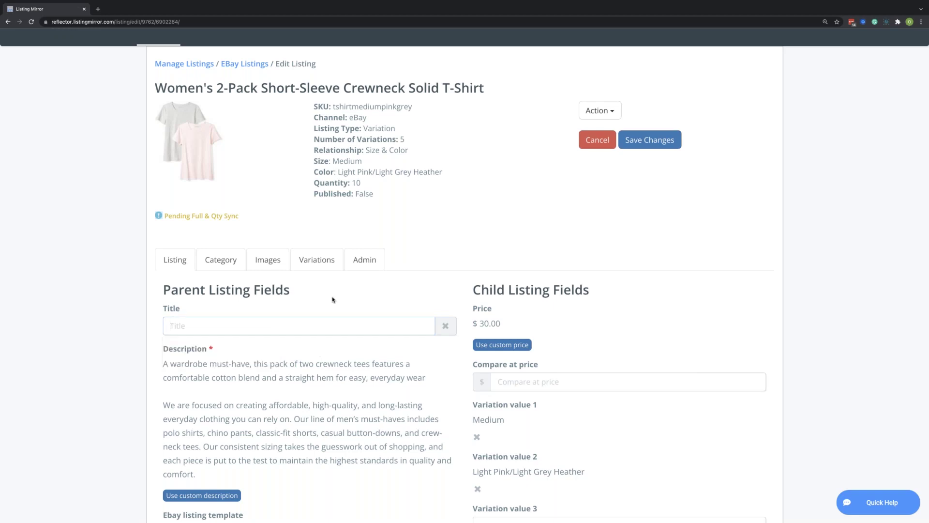
left_click(449, 327)
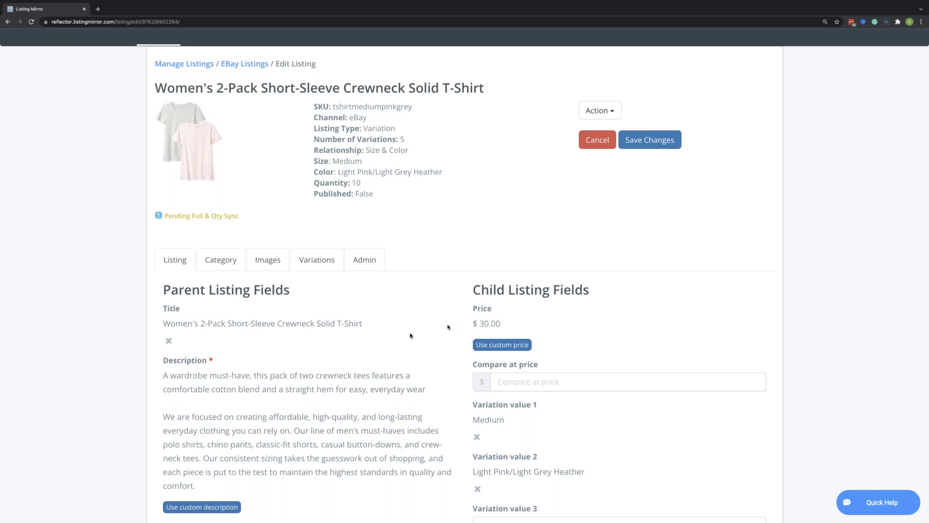
- Override the T-shirt's eBay listing title with "Socksmith Womens Want S'More? Test" and save the listing
left_click(171, 339)
left_click(228, 328)
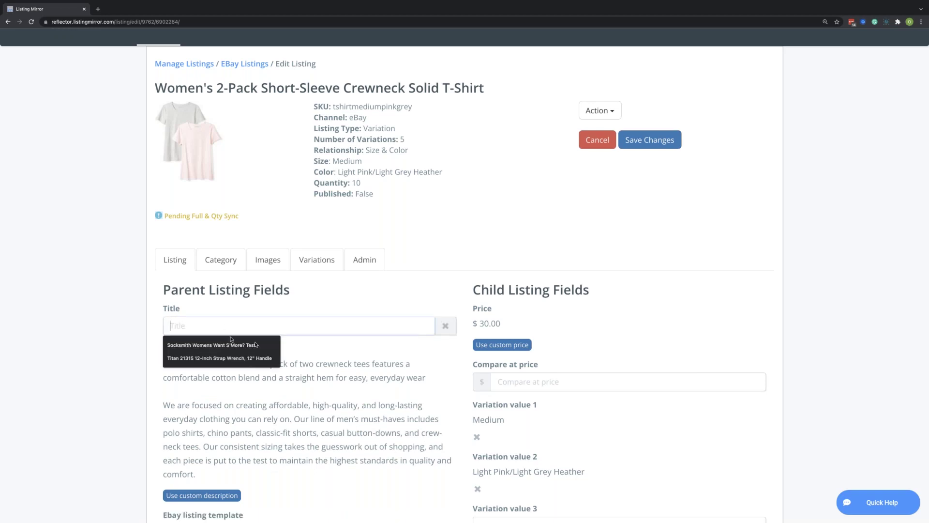
left_click(256, 344)
left_click(322, 352)
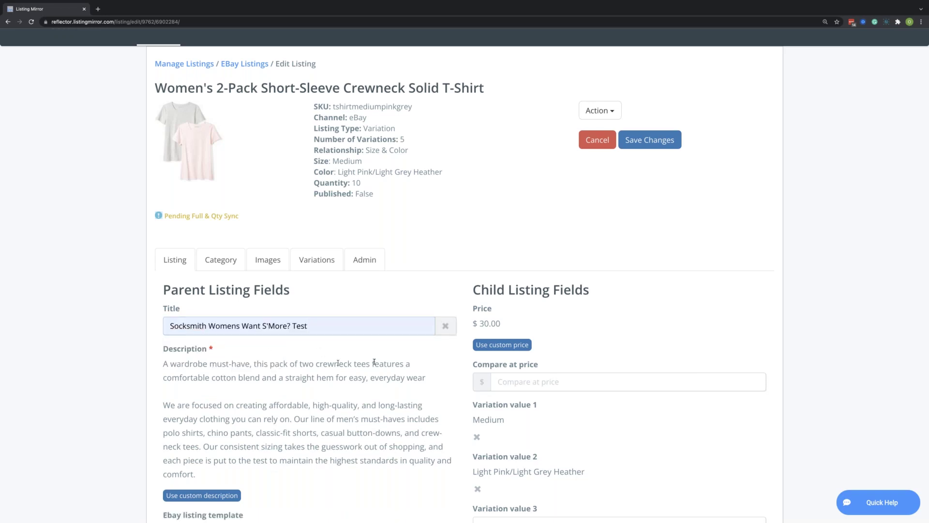
scroll(422, 359, "down", 4)
scroll(647, 207, "up", 5)
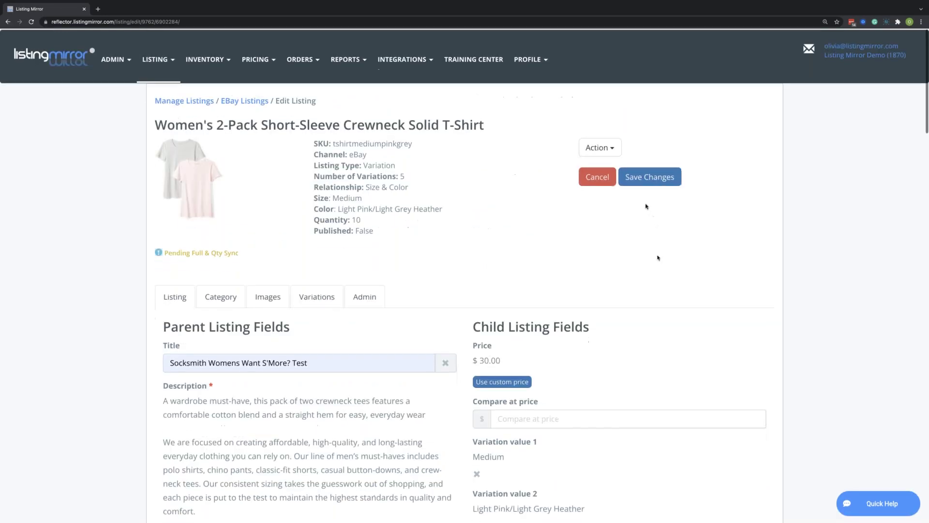
left_click(648, 177)
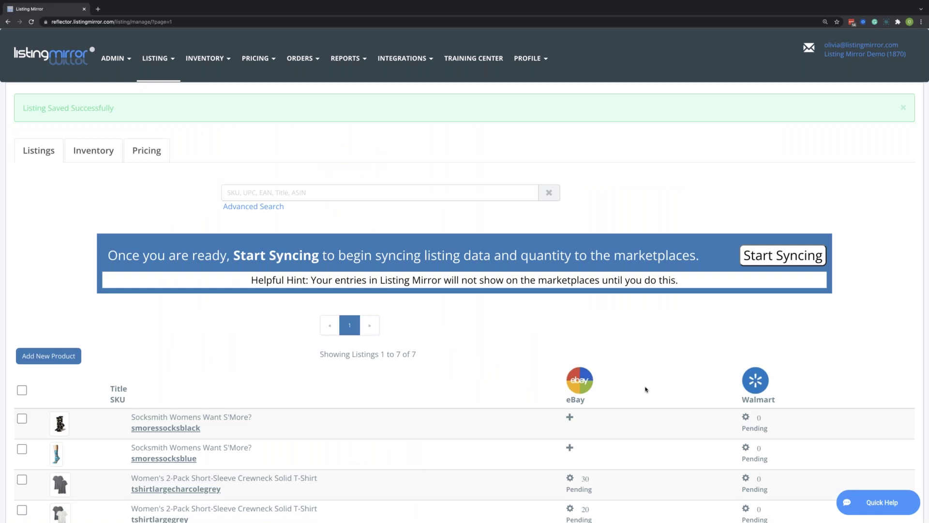
- Open the parent product of the tshirtlargecharcolegrey variant from the listings
scroll(646, 389, "down", 3)
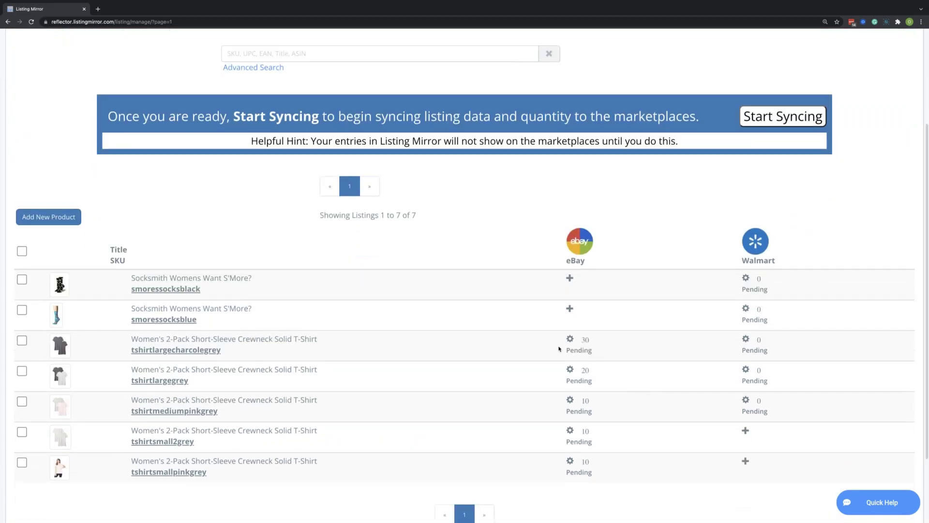
left_click(212, 351)
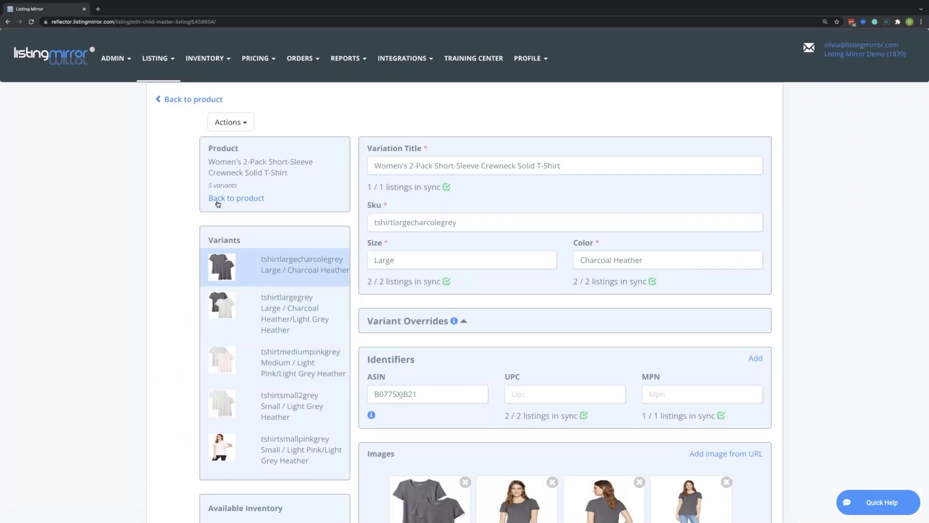
left_click(217, 202)
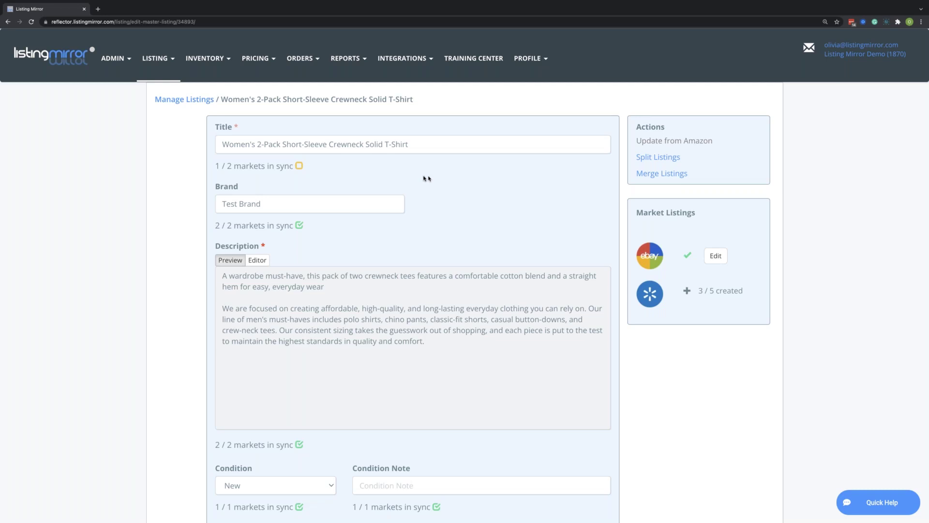
- Sync the T-shirt product's Title to eBay and open its eBay listing to check the title
left_click(300, 166)
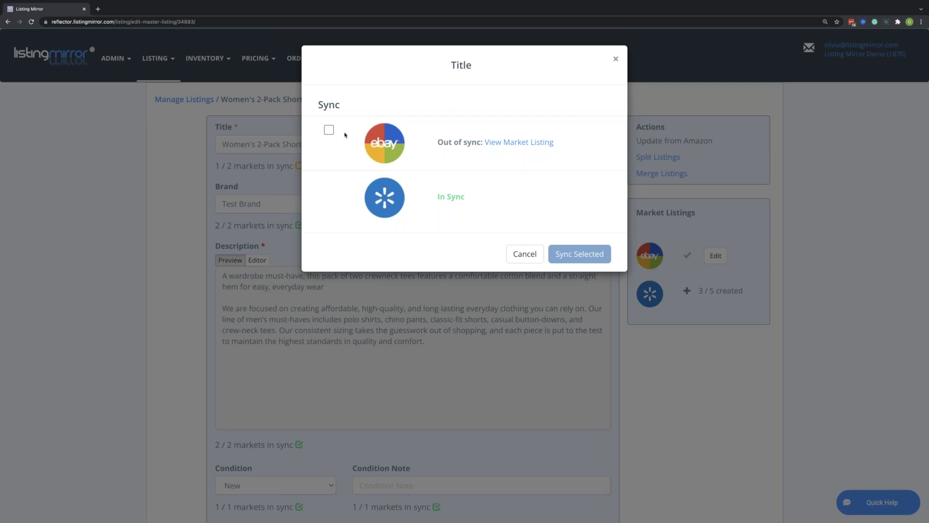
left_click(329, 130)
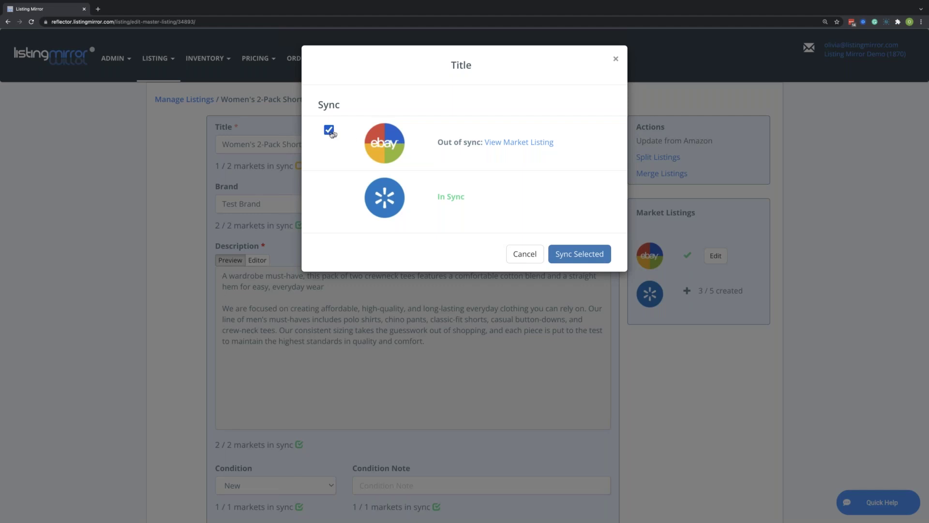
left_click(591, 255)
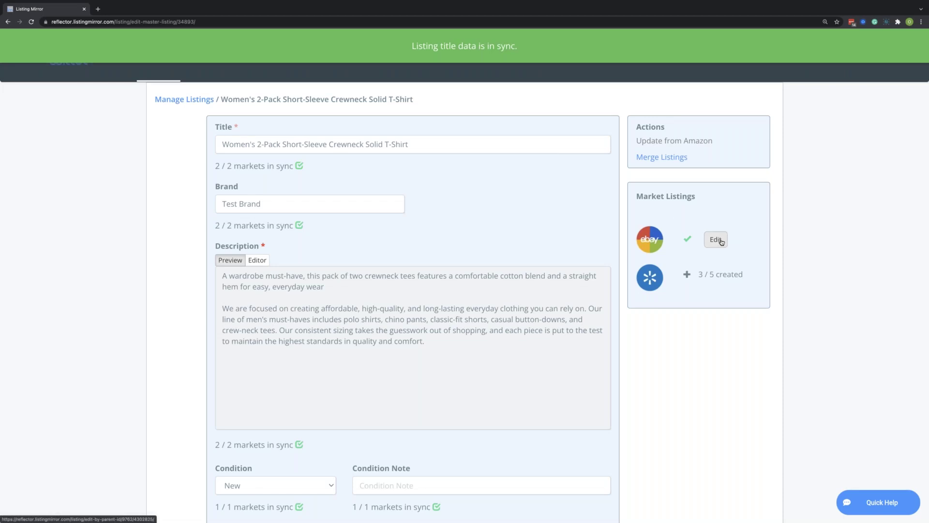
left_click(719, 240)
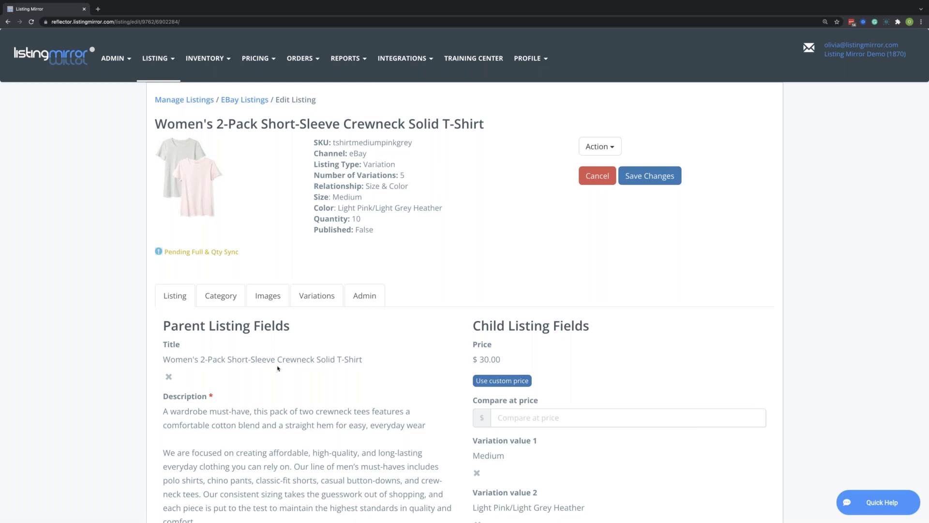
- Return to Manage Listings, open the parent product of the smoressocksblack variant and review its market listings, description and bullet points
left_click(186, 100)
scroll(224, 297, "down", 2)
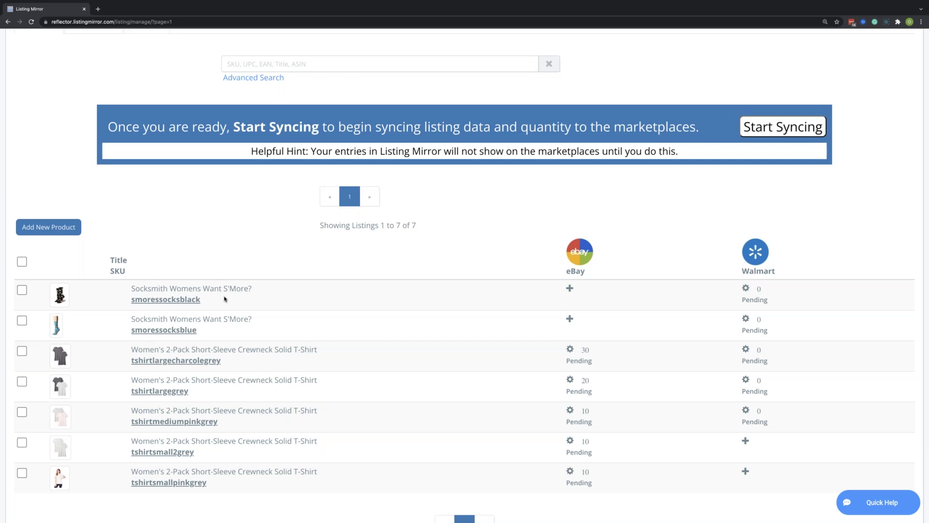
left_click(183, 302)
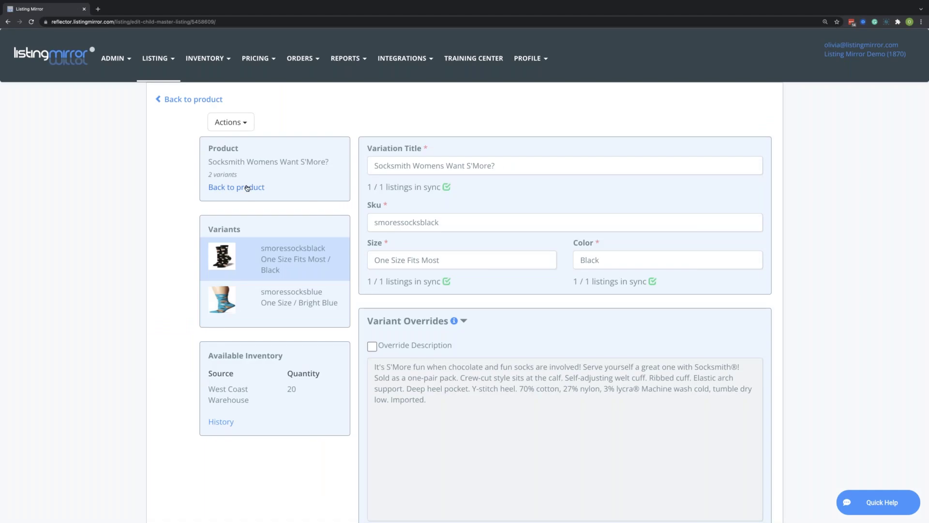
left_click(247, 188)
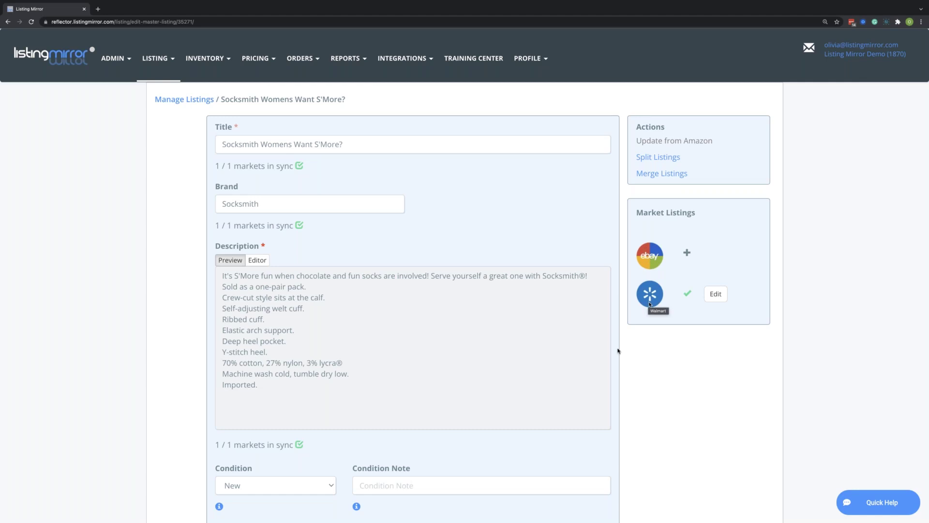
scroll(564, 344, "down", 2)
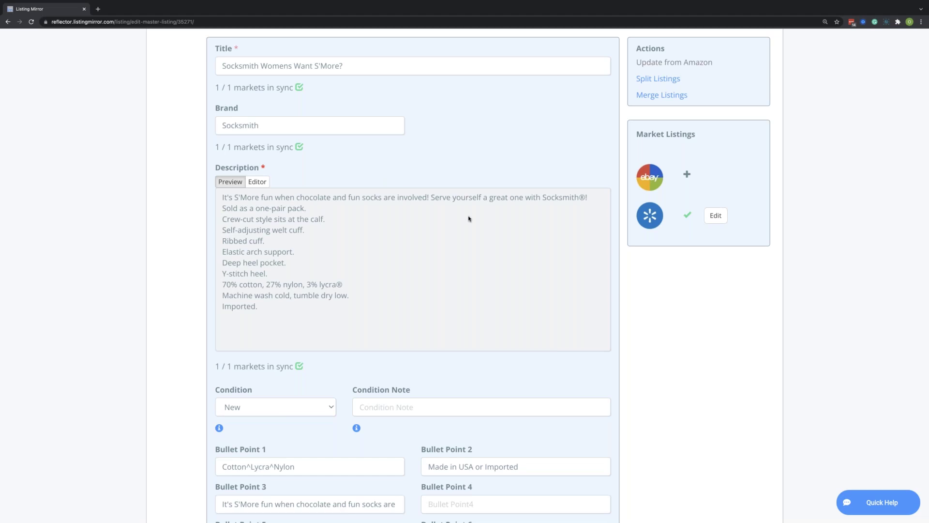
scroll(468, 218, "down", 3)
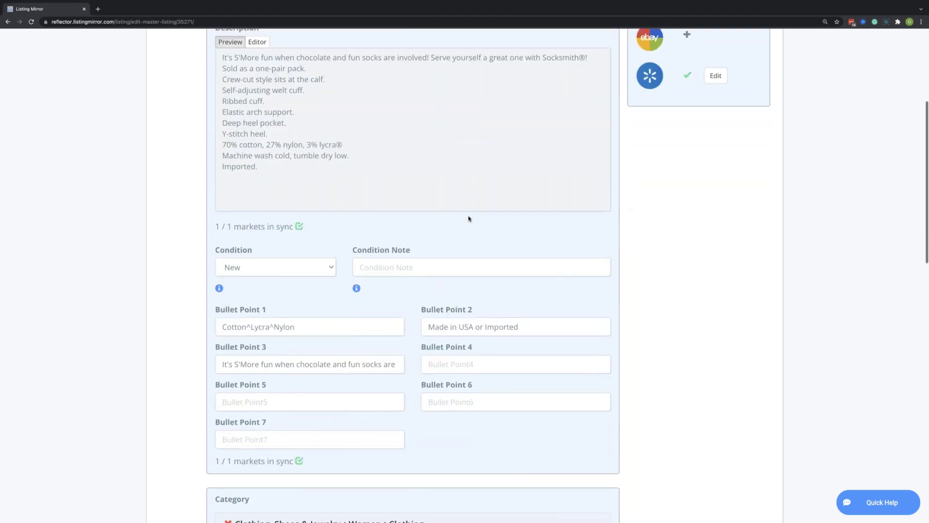
scroll(468, 218, "up", 5)
- Return to Manage Listings and look over the listed variants and their eBay and Walmart statuses
left_click(184, 99)
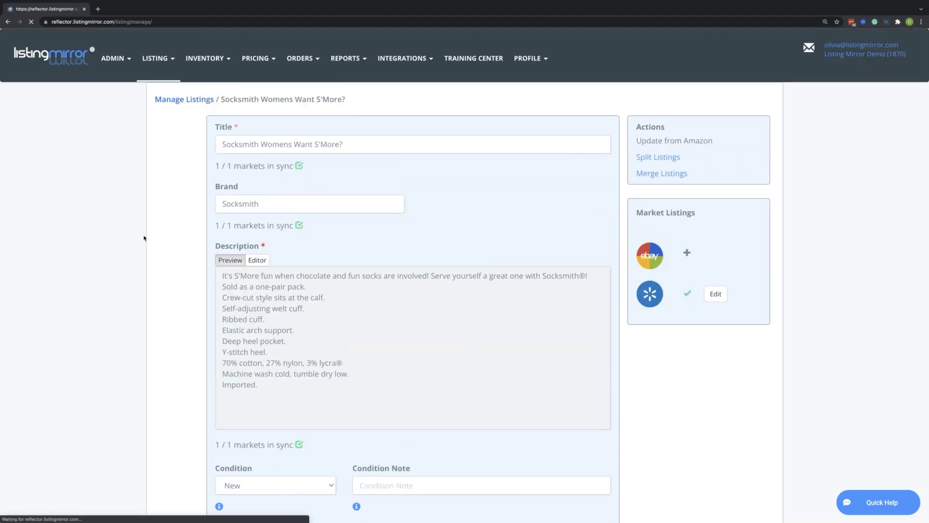
scroll(262, 281, "down", 2)
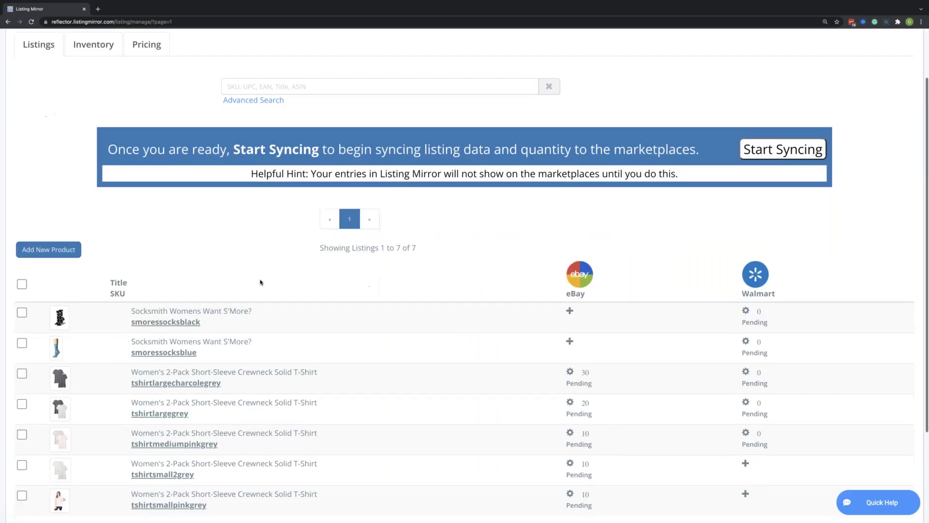
scroll(260, 283, "down", 1)
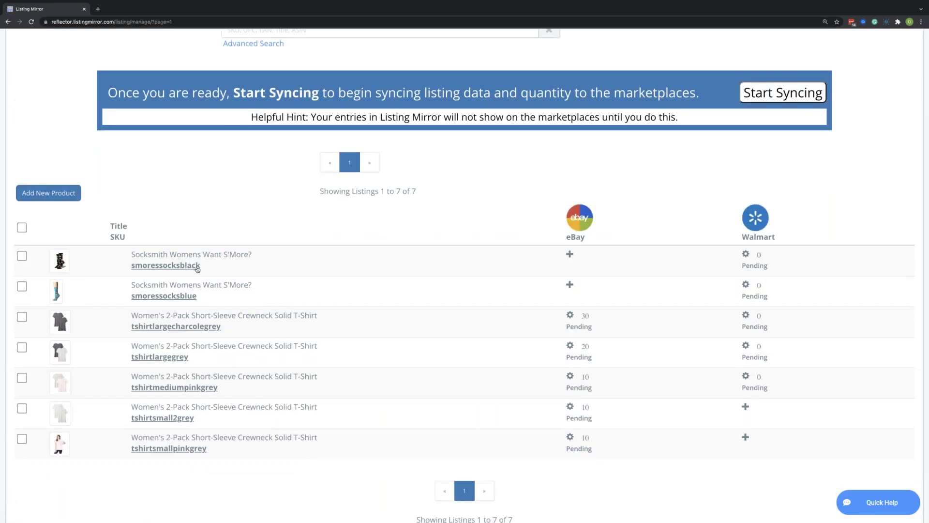
scroll(236, 272, "up", 2)
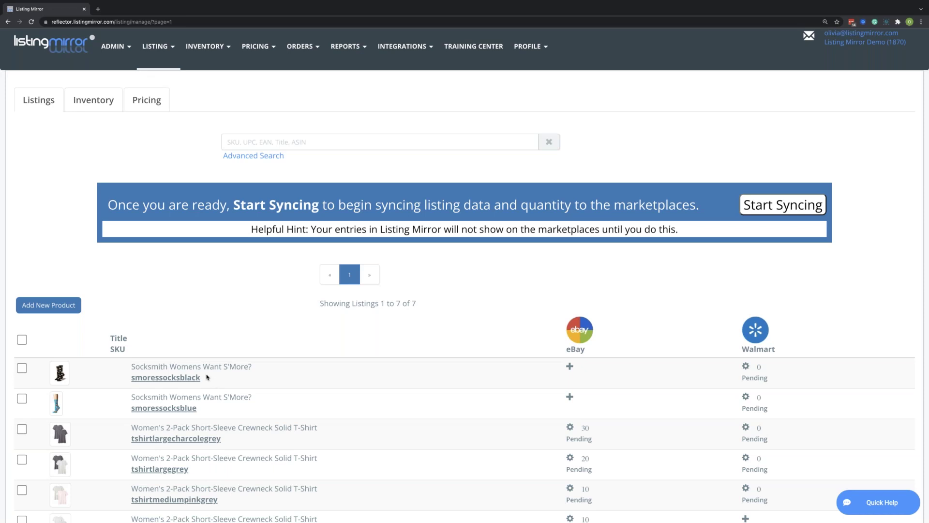
- Open Bulk Edit Templates, choose the Product Edit template and download it
left_click(170, 52)
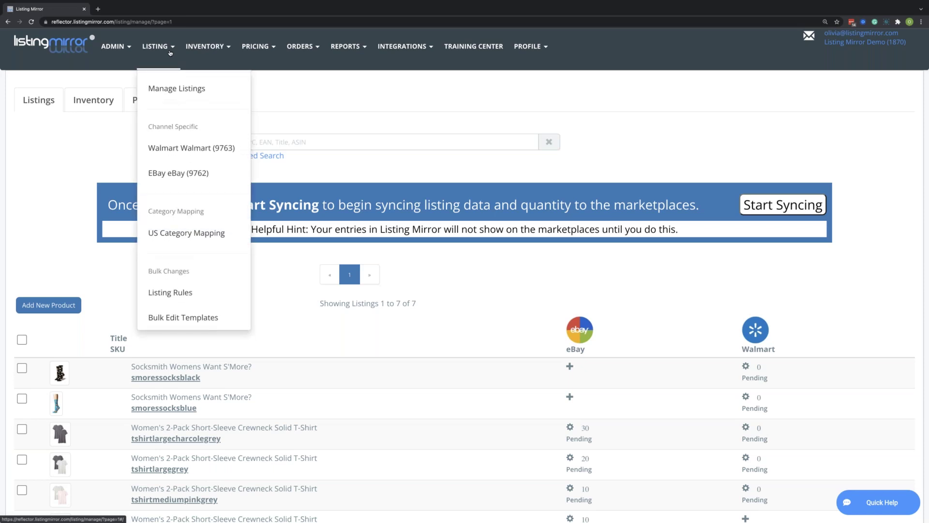
left_click(223, 319)
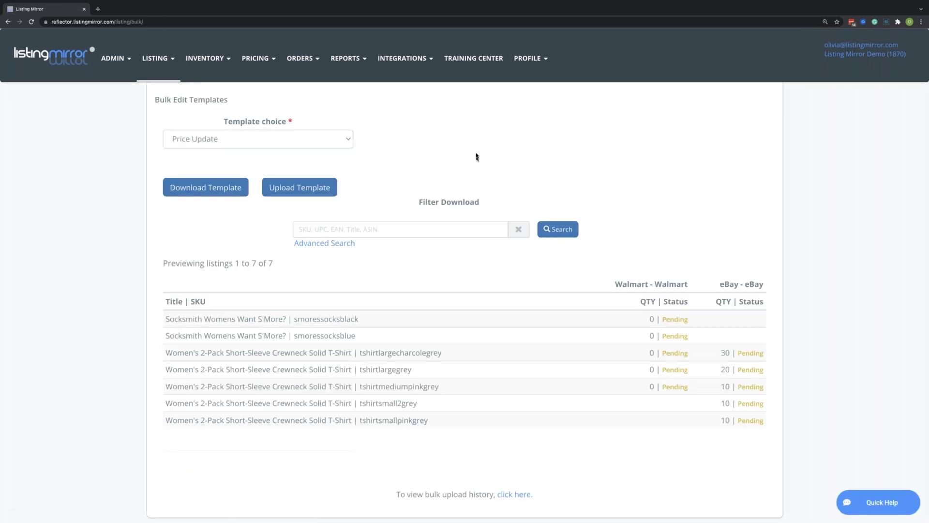
left_click(342, 140)
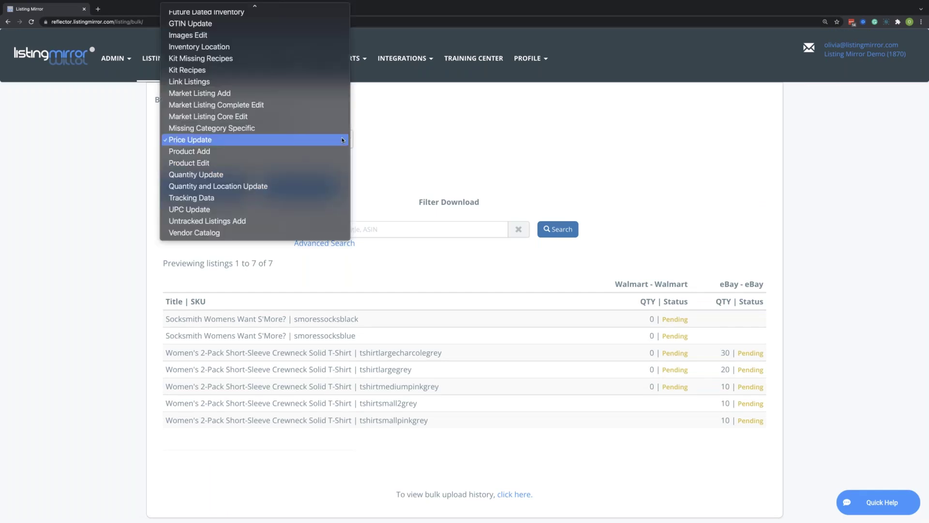
left_click(309, 163)
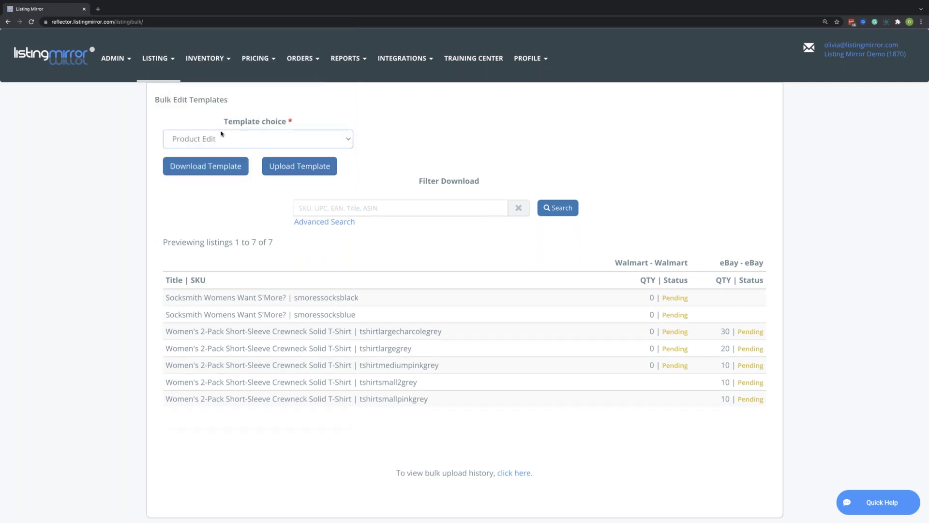
left_click(211, 170)
- Go back to the Manage Listings page and look through the product list
left_click(29, 54)
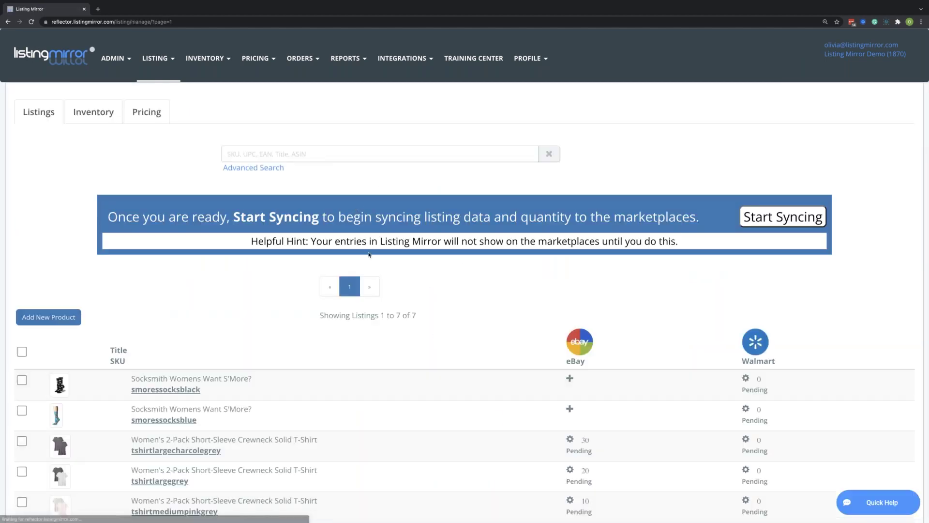
scroll(359, 259, "down", 2)
scroll(318, 267, "down", 1)
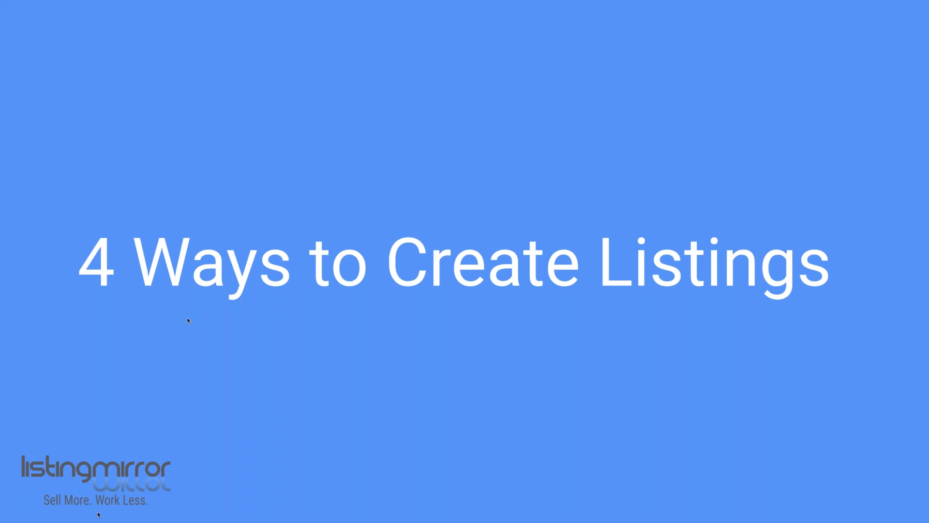
left_click(57, 505)
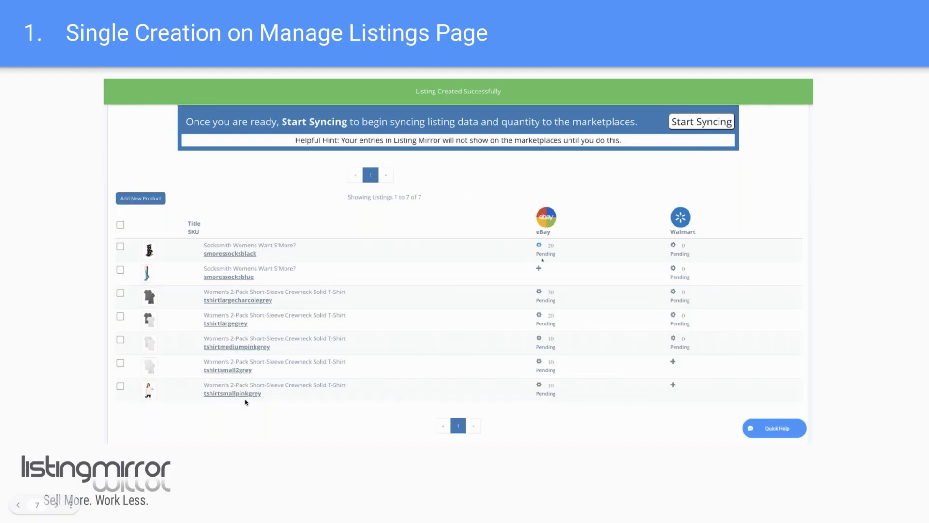